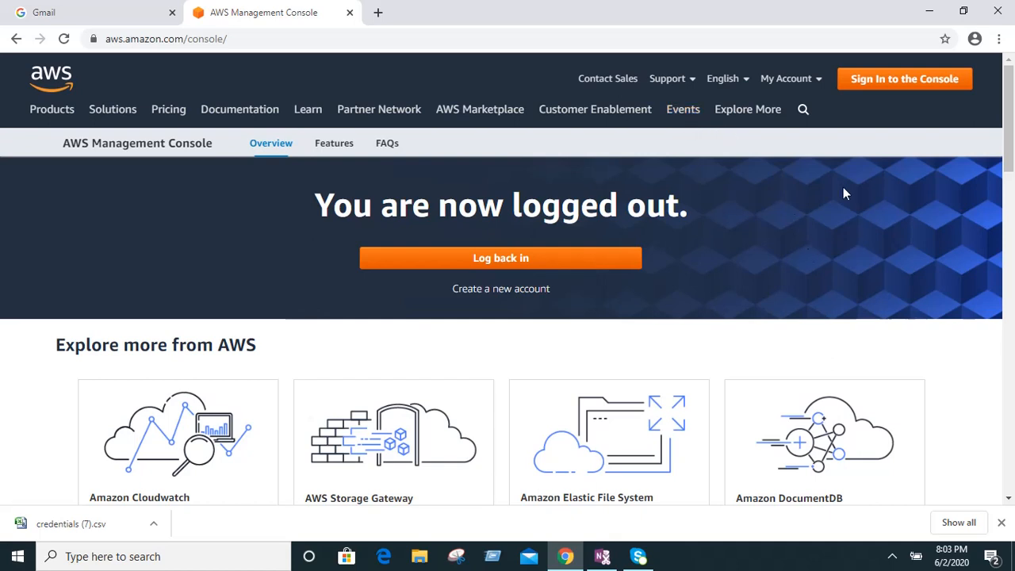
- Sign in to the AWS Management Console as the root user with the account password
left_click(873, 84)
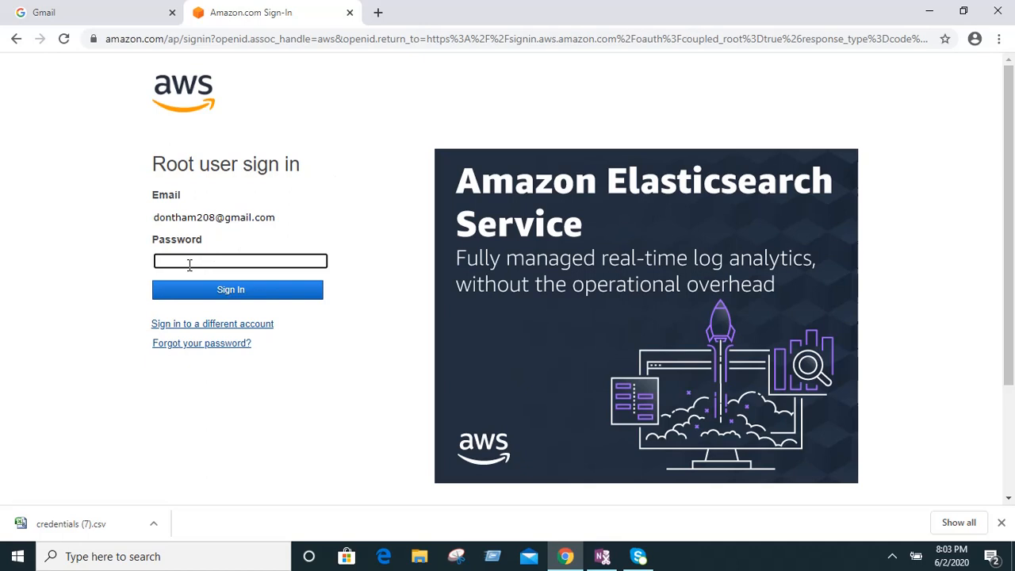
type("•••••")
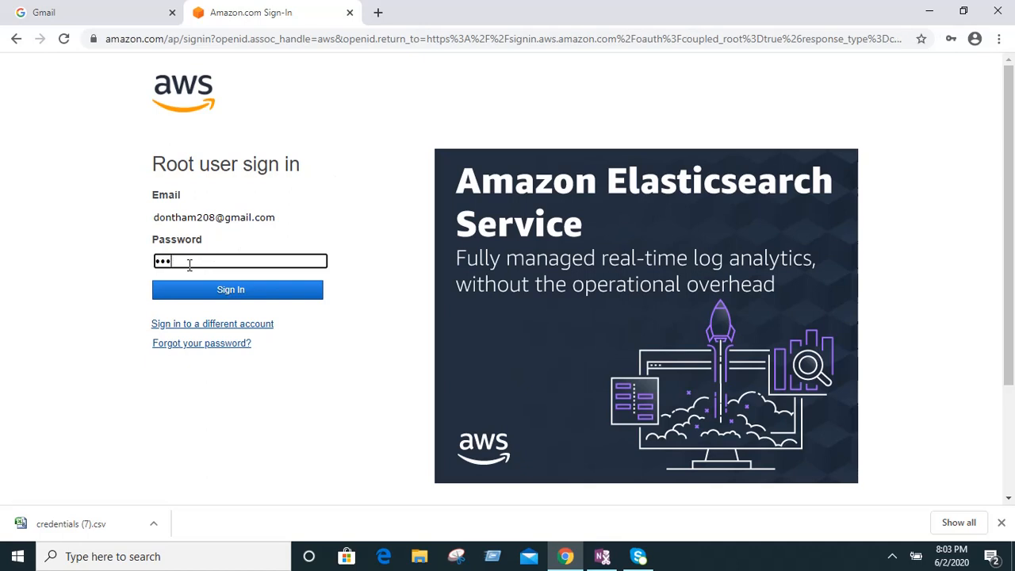
type("•••••••••••")
key("Return")
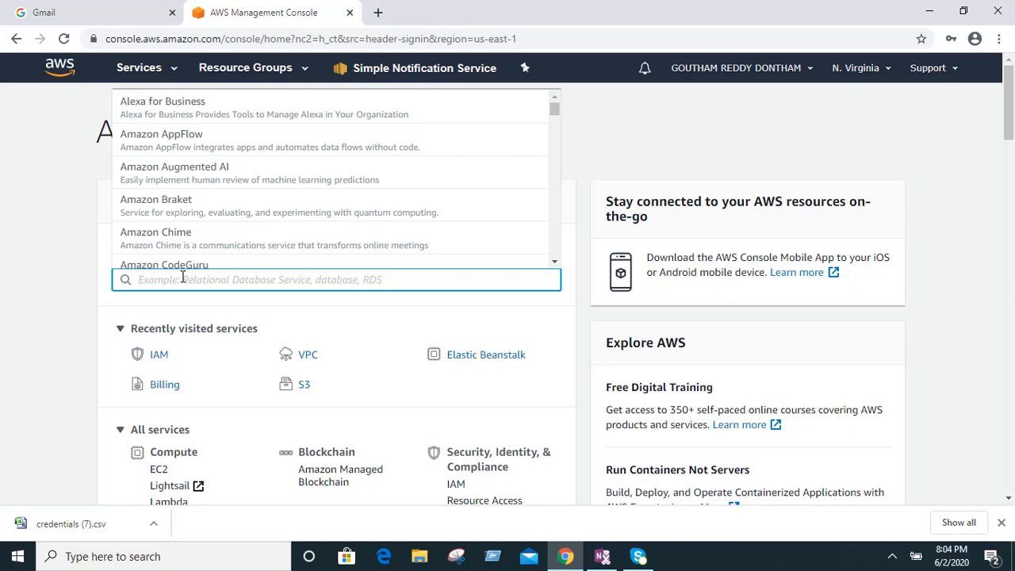
- Search the AWS services for "iam", open IAM and view its list of users
type("iam")
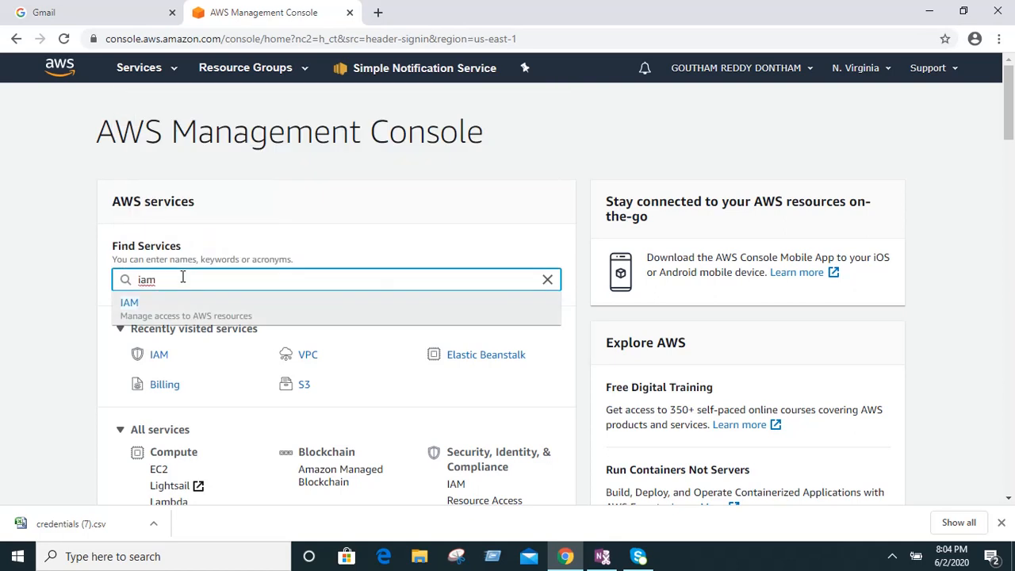
left_click(138, 316)
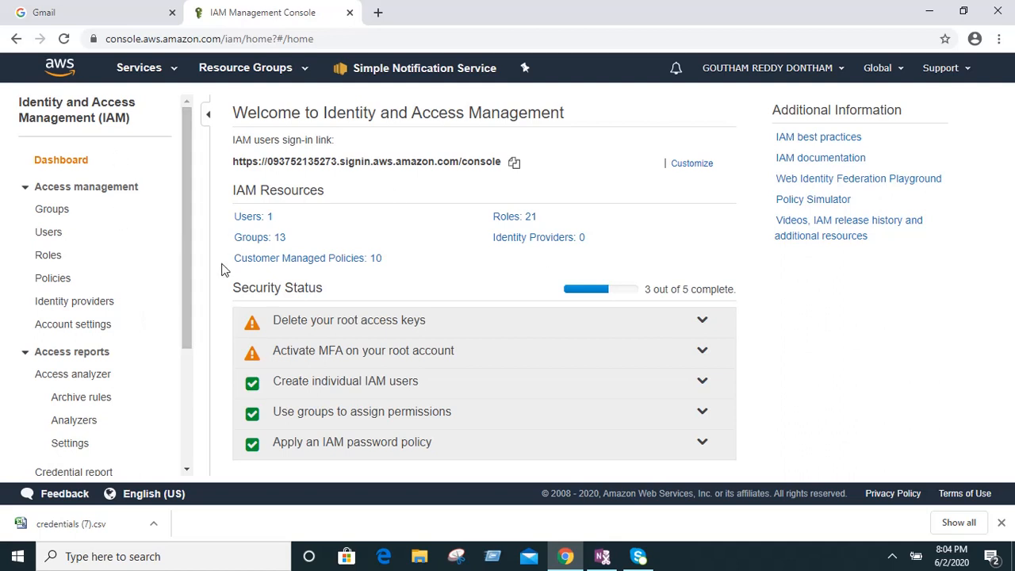
left_click(49, 237)
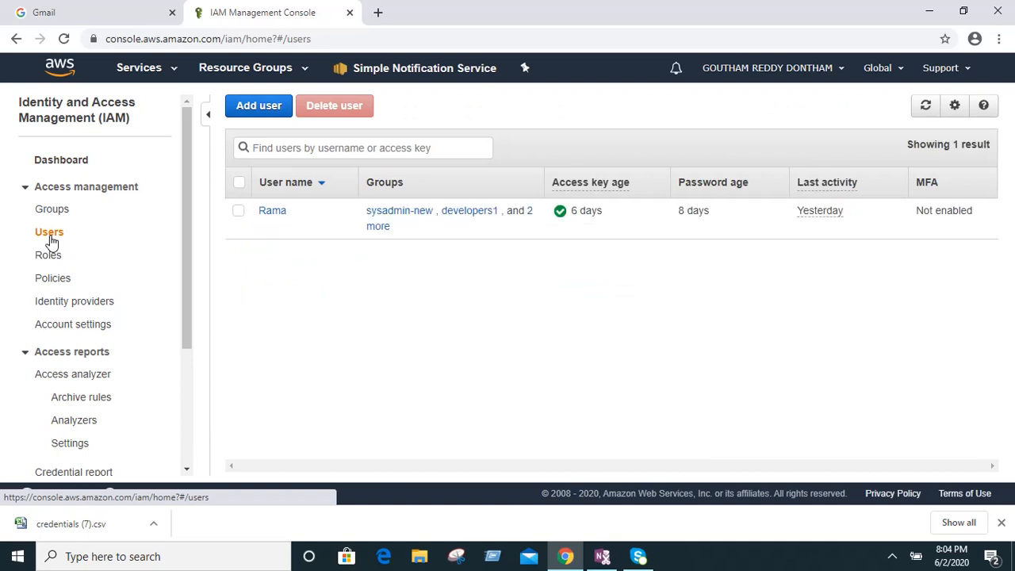
- Create an IAM group named Devlopers123 with the AdministratorAccess policy attached
left_click(52, 210)
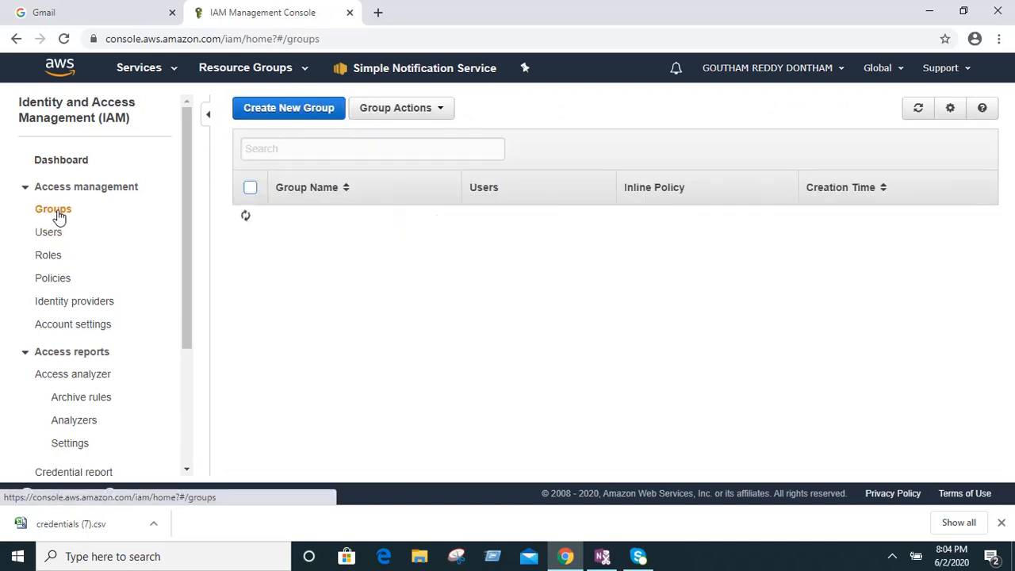
left_click(296, 117)
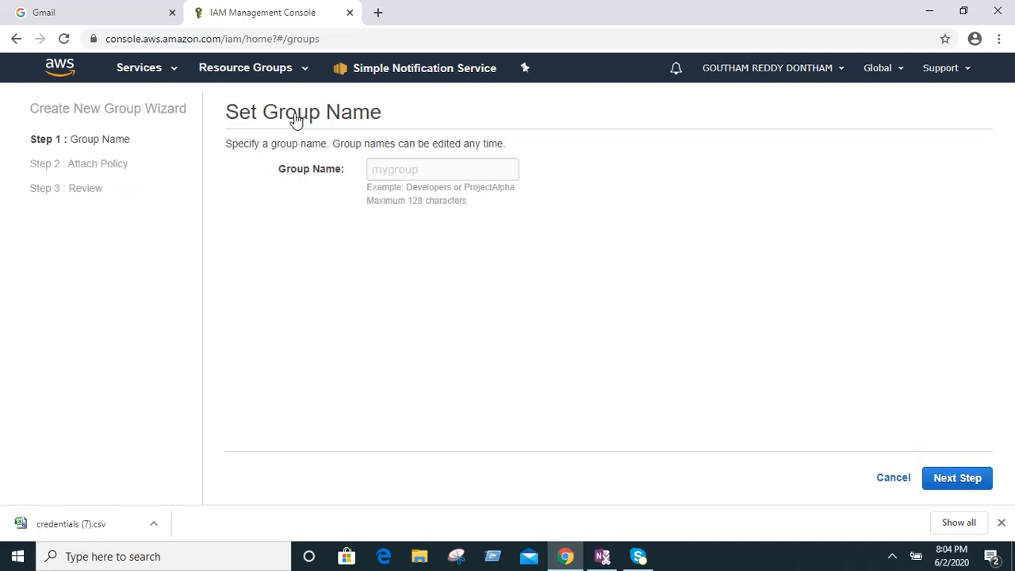
left_click(397, 172)
type("D")
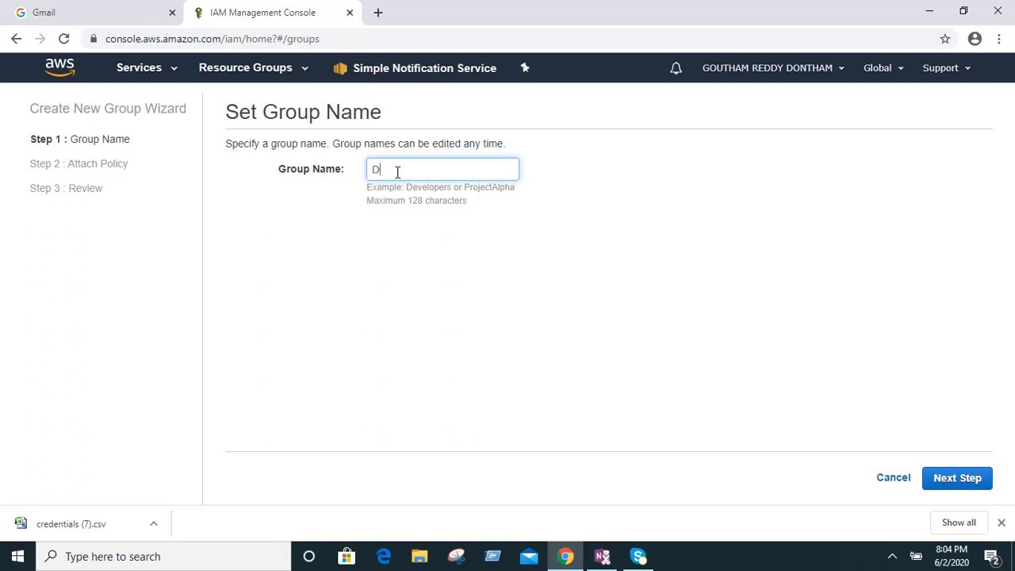
type("evelopers123")
left_click(961, 478)
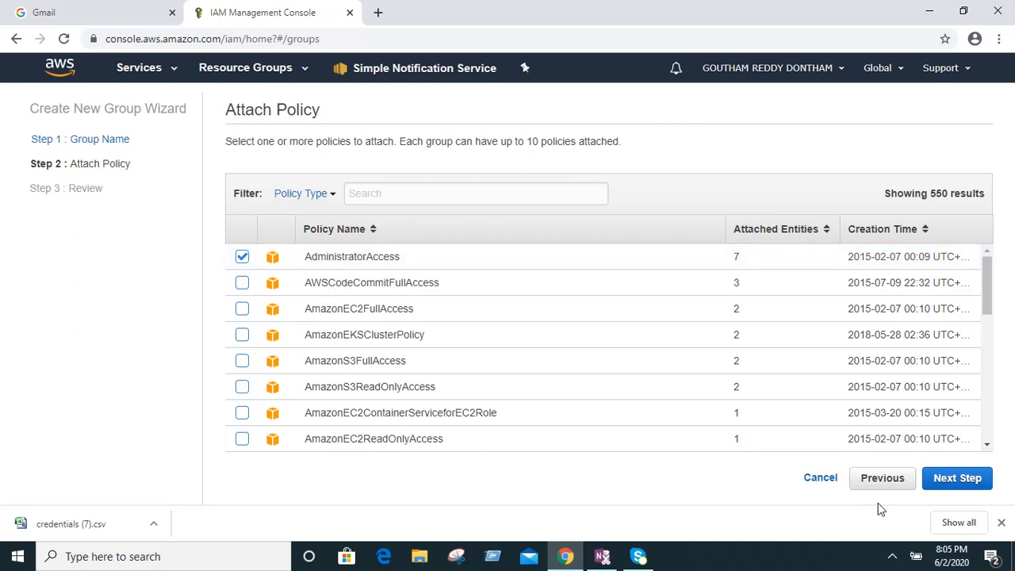
left_click(954, 478)
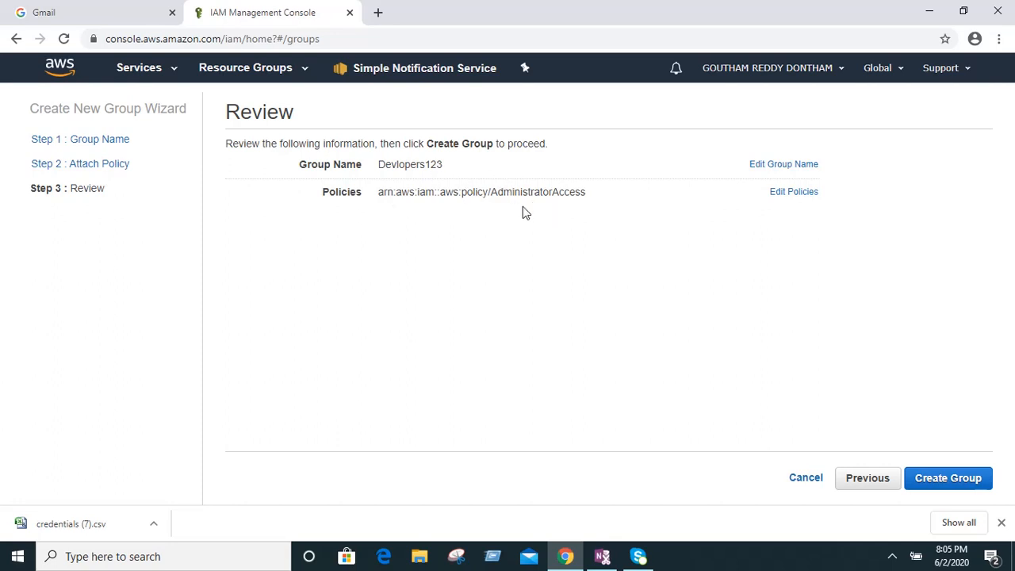
left_click(948, 478)
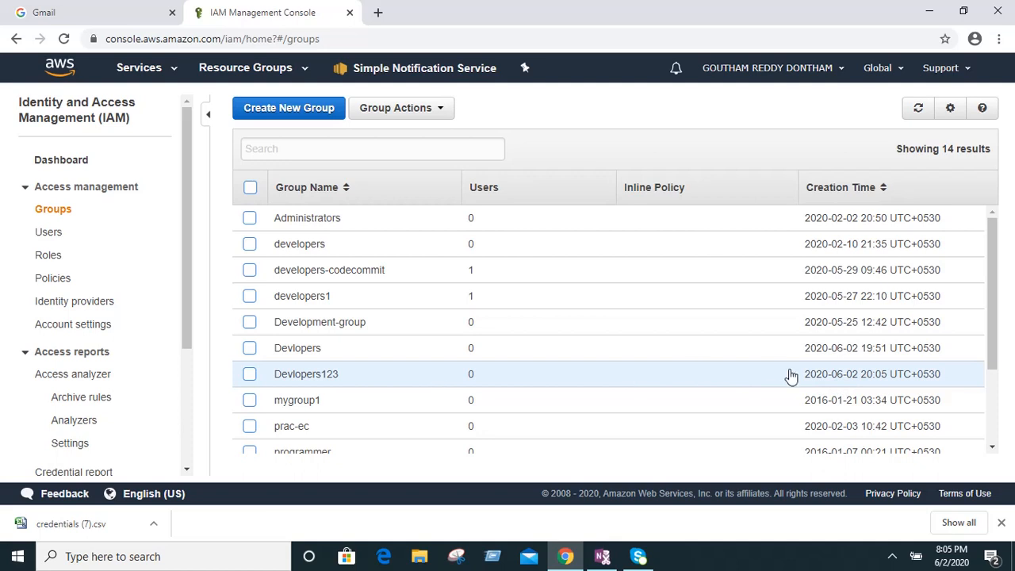
- Start adding an IAM user, enter the user name and enable AWS Management Console access
left_click(52, 233)
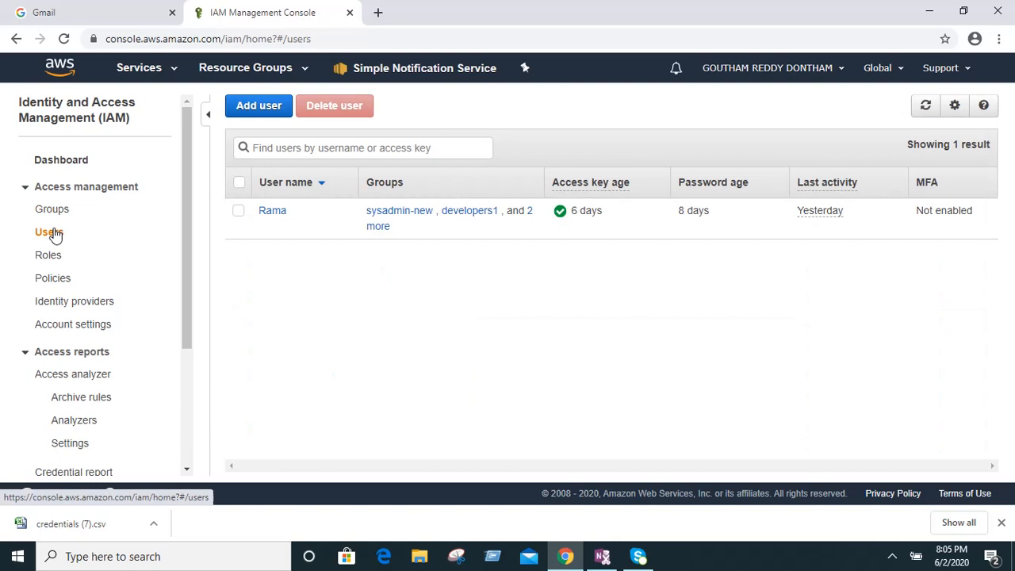
left_click(255, 109)
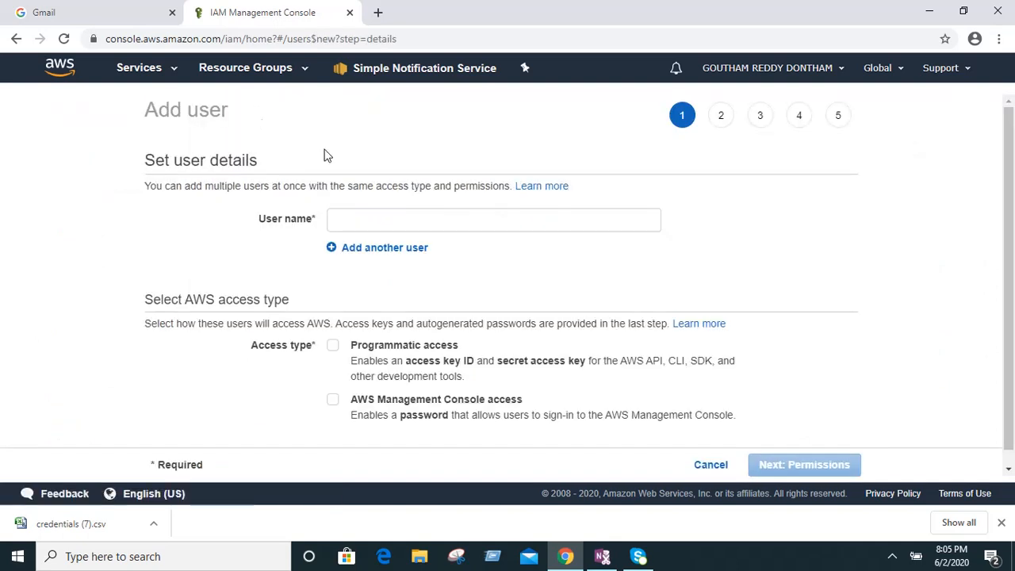
left_click(348, 219)
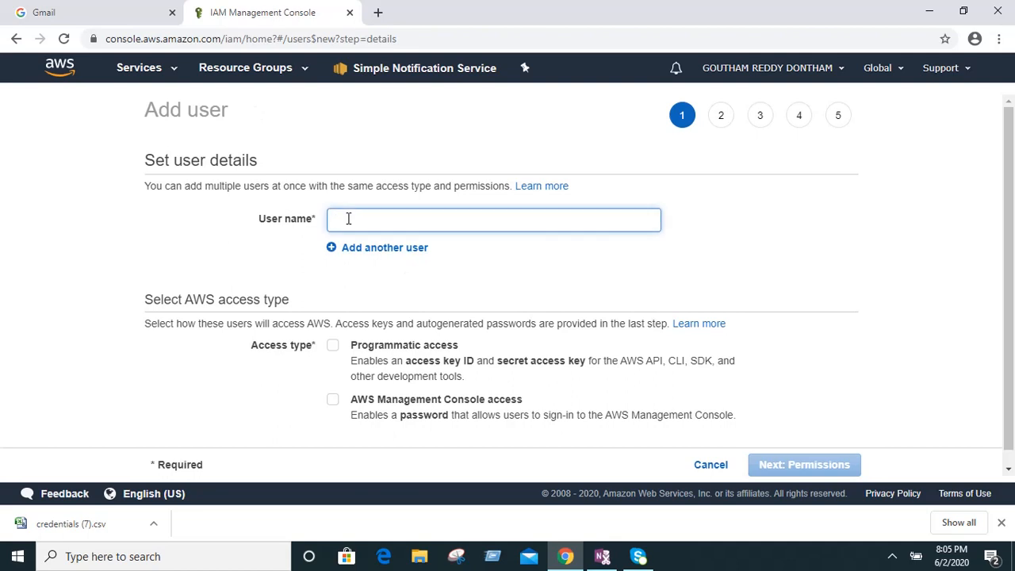
type("mike")
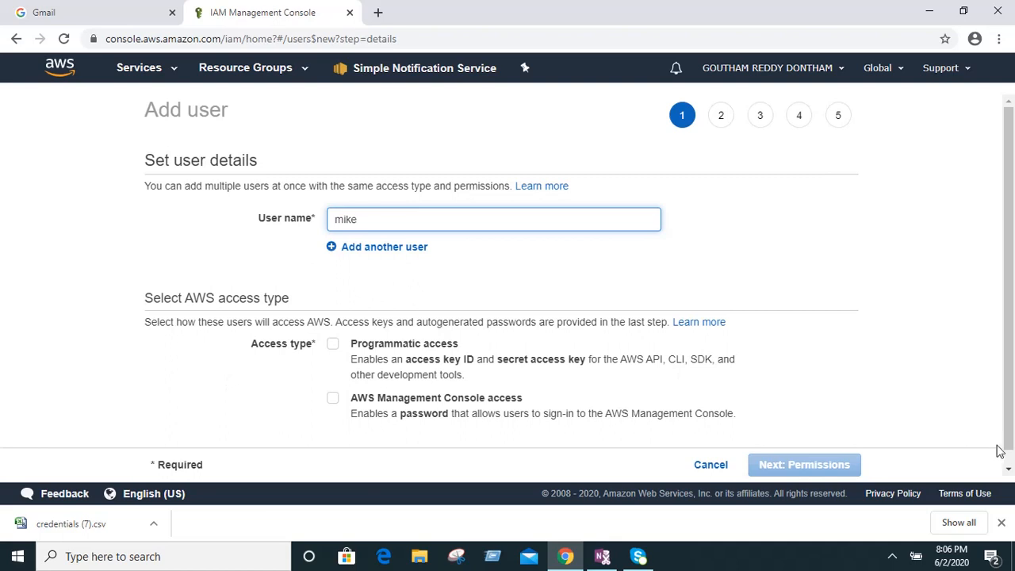
left_click(1008, 469)
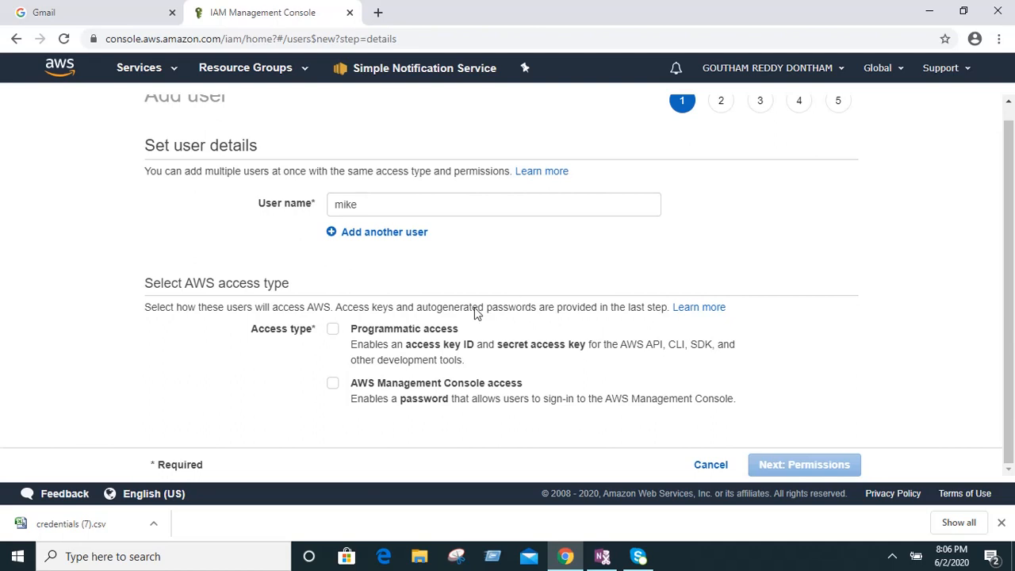
left_click(334, 387)
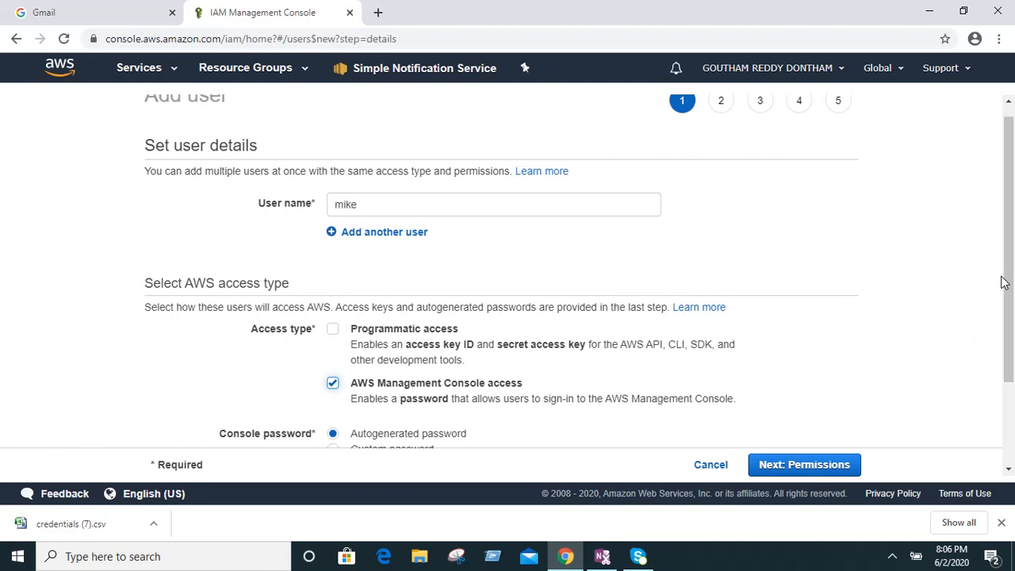
- Set a custom console password for the new user and continue to the permissions
left_click_drag(1009, 284, 1008, 360)
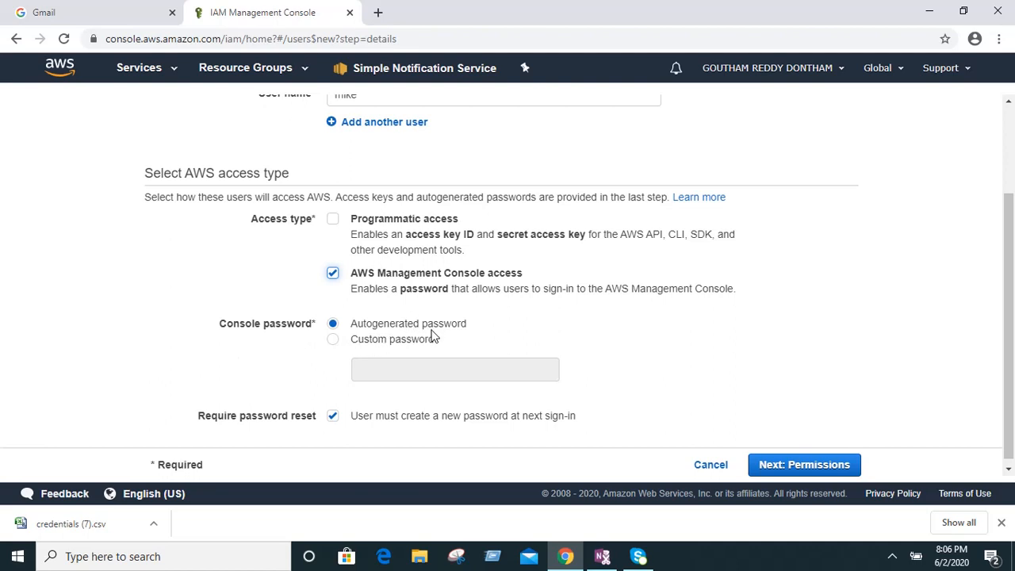
left_click(333, 341)
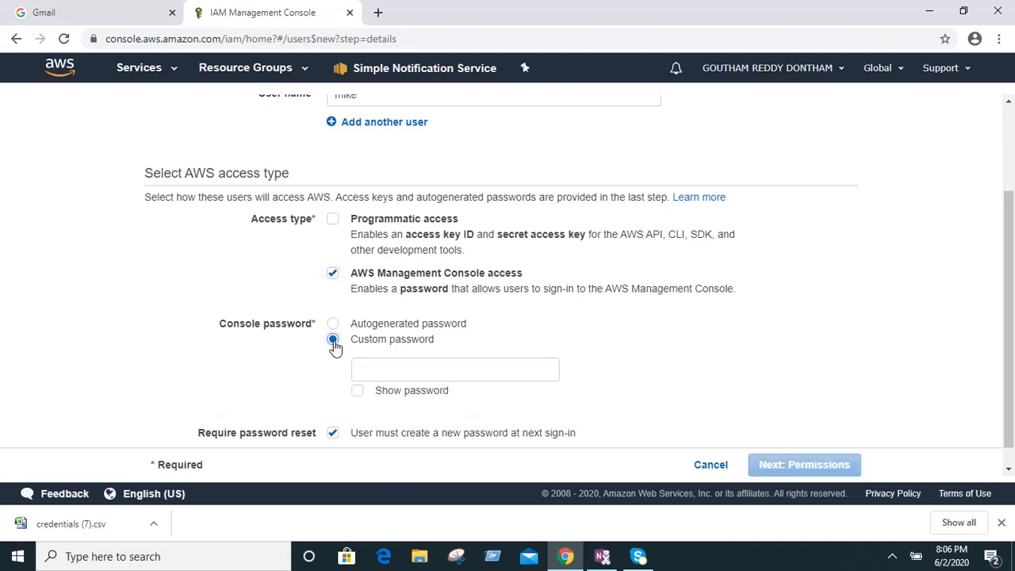
left_click(370, 374)
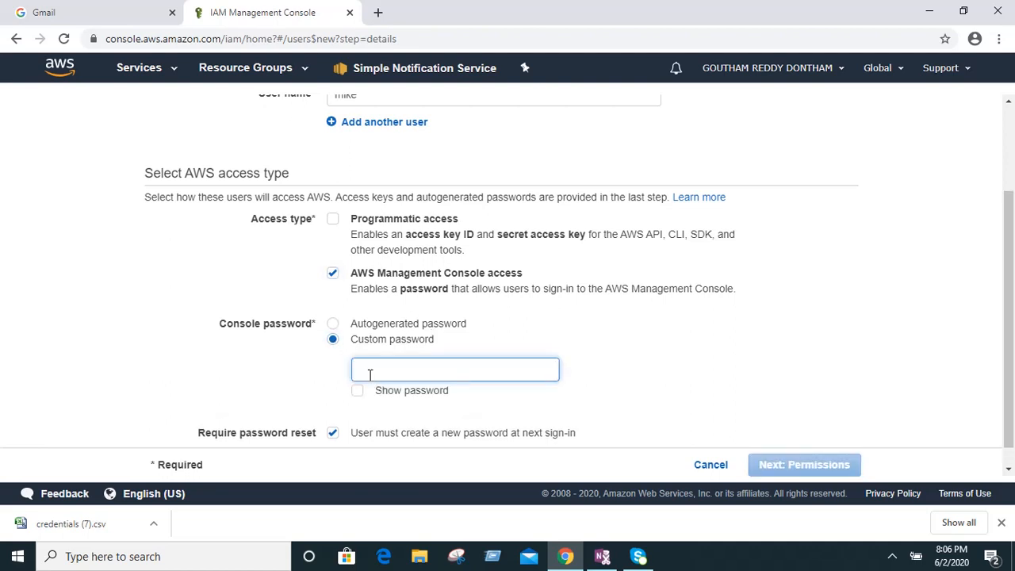
type("P•••••••")
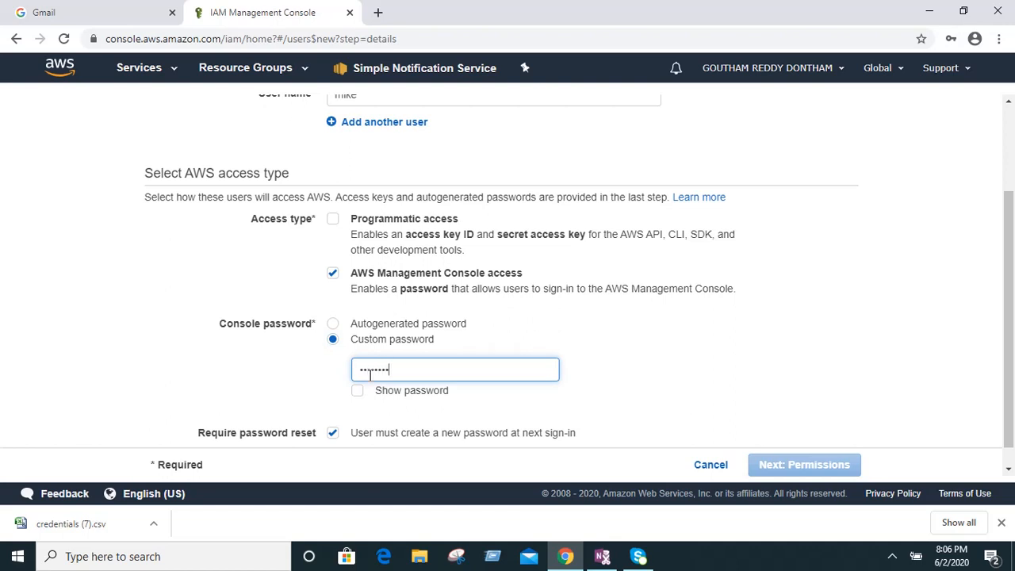
type("••")
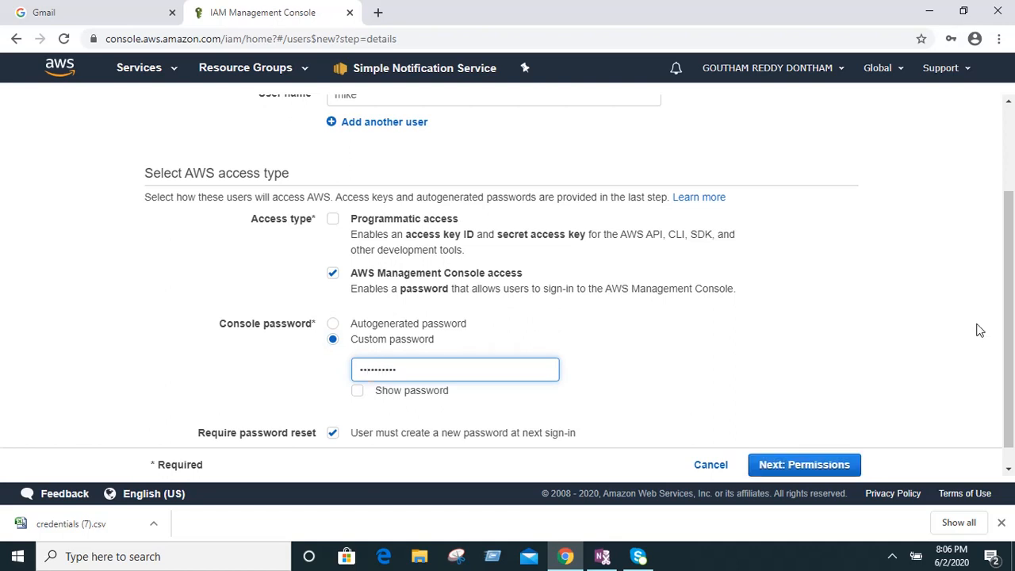
left_click_drag(1008, 314, 1012, 379)
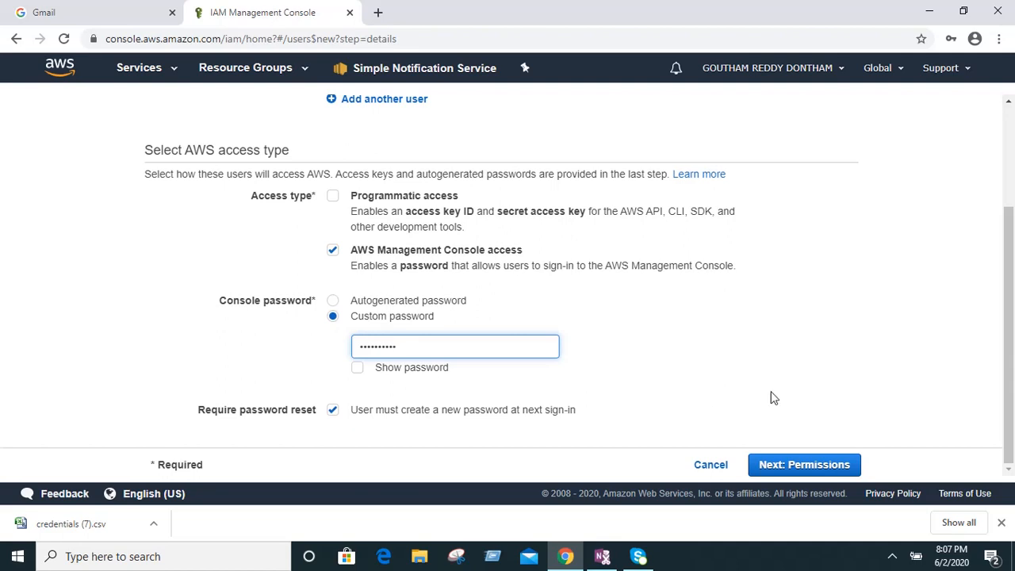
left_click(789, 470)
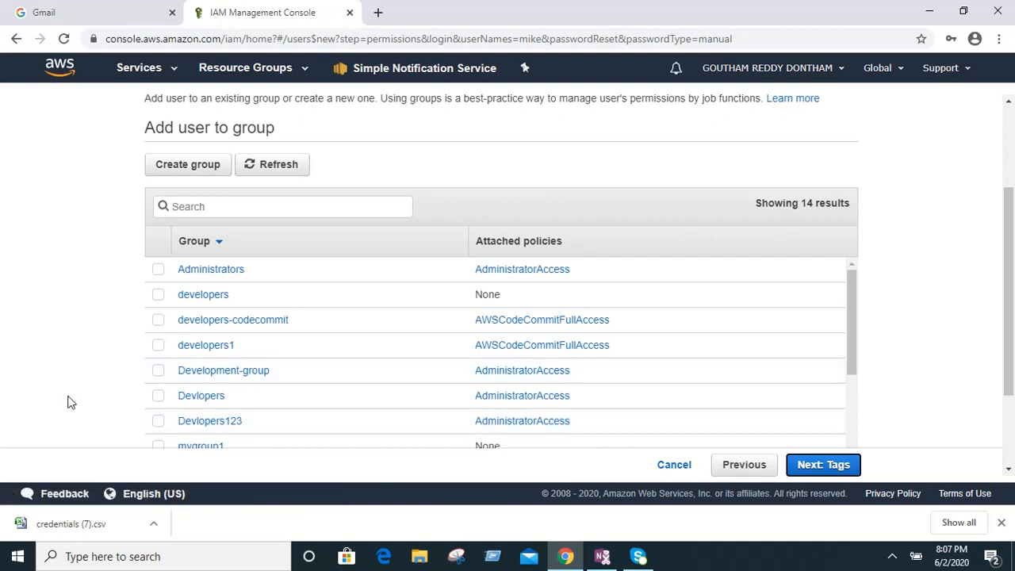
- Add the new user to the Devlopers123 group and create the user without any tags
left_click(158, 422)
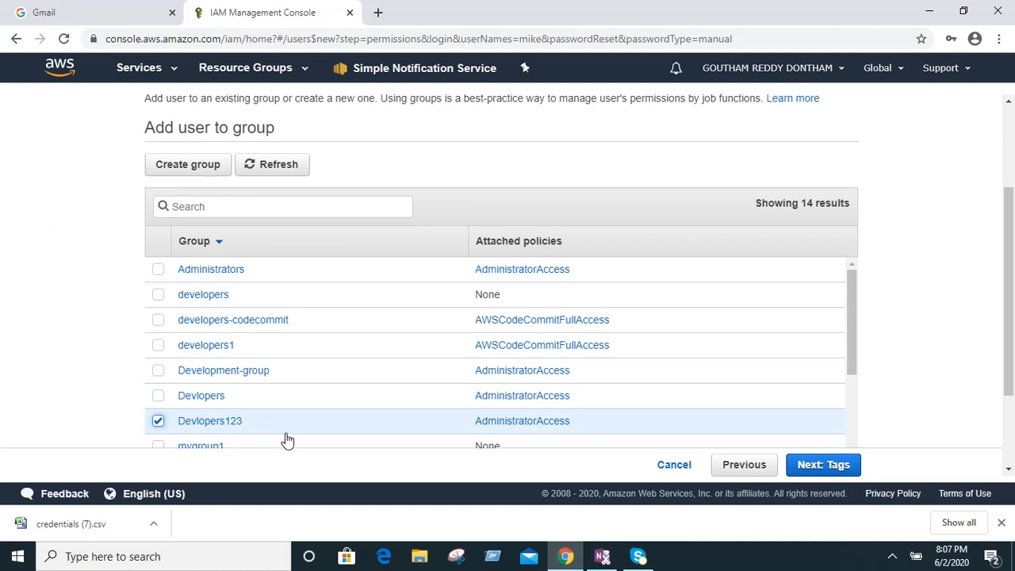
left_click(821, 473)
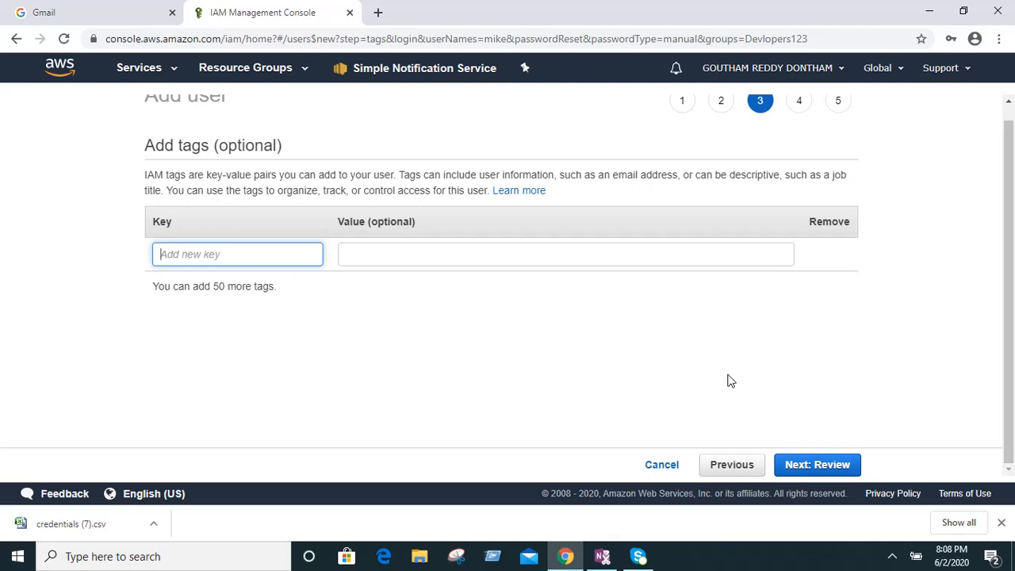
left_click(817, 464)
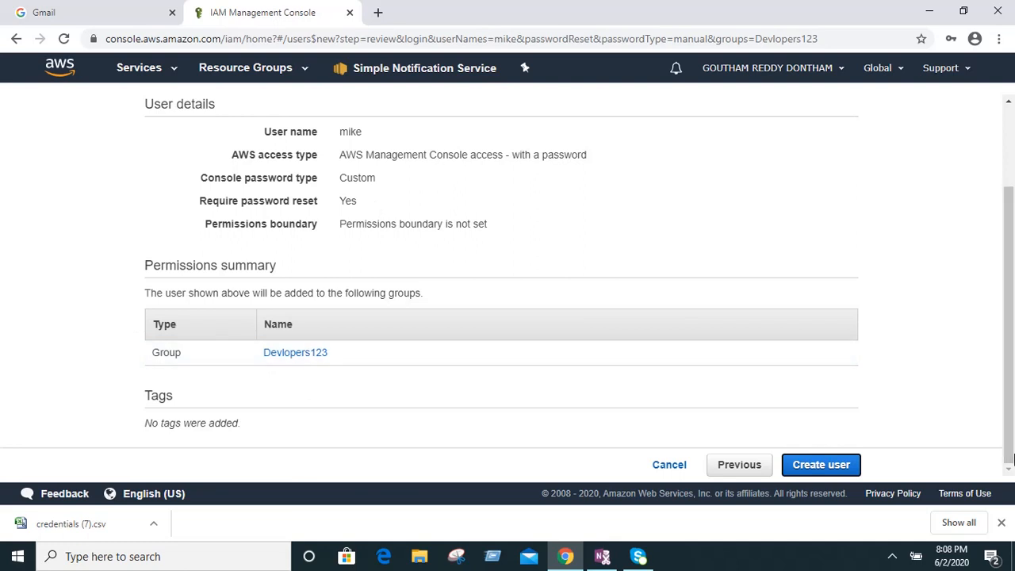
left_click(834, 472)
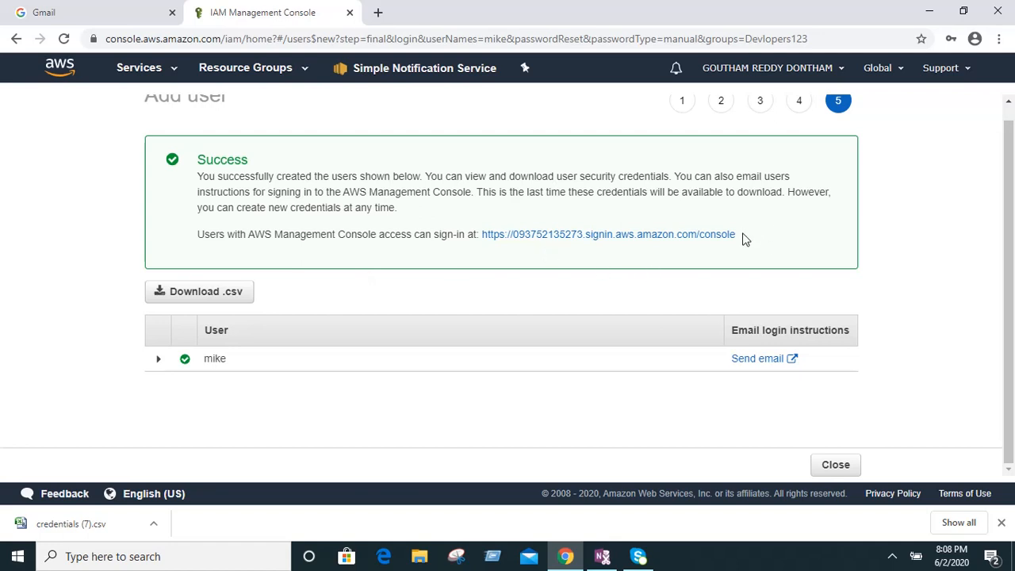
- Highlight the console sign-in link, download the new user's credentials as a .csv file and close the Add user wizard
left_click_drag(743, 238, 482, 235)
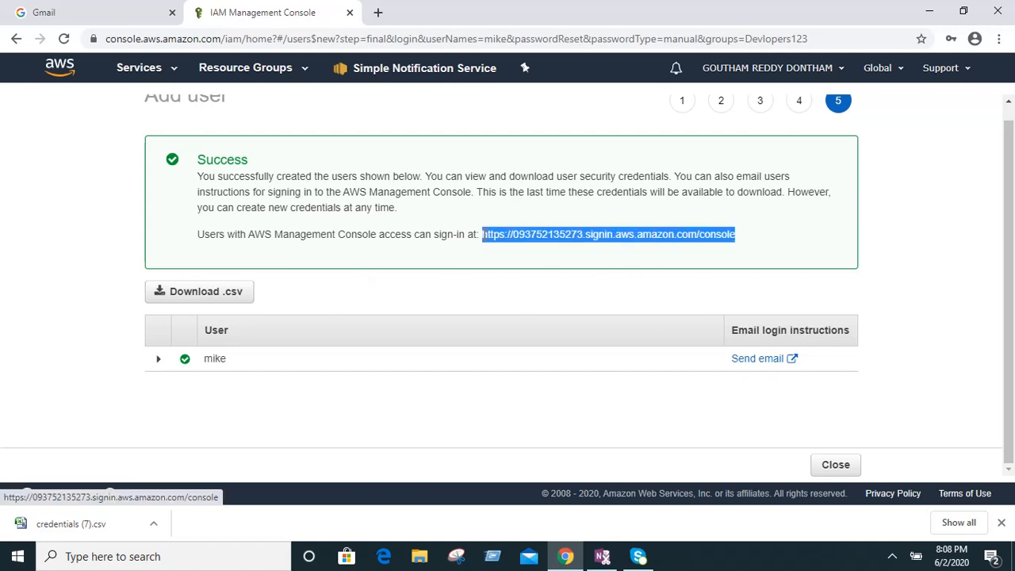
left_click(204, 300)
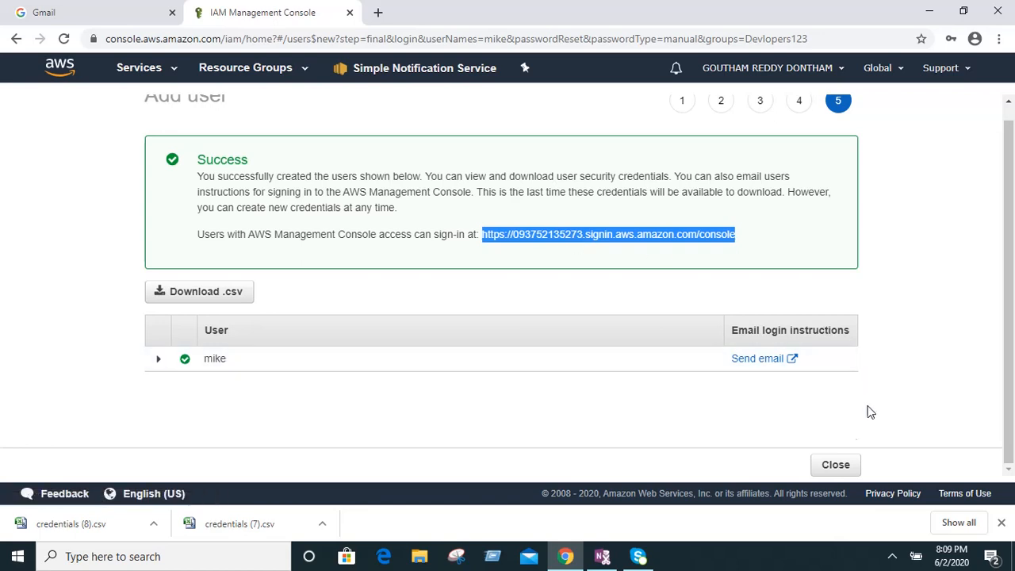
left_click(835, 465)
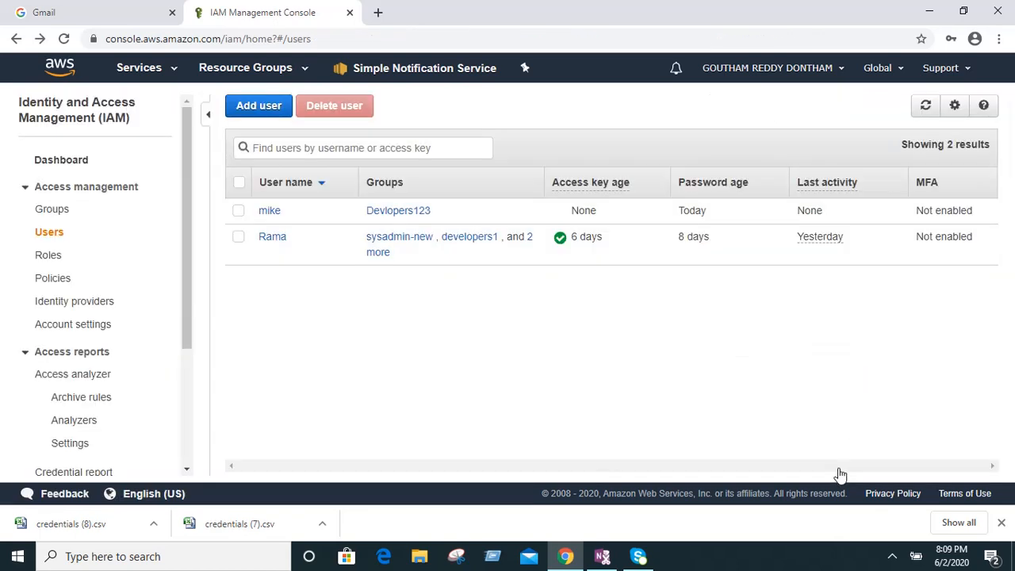